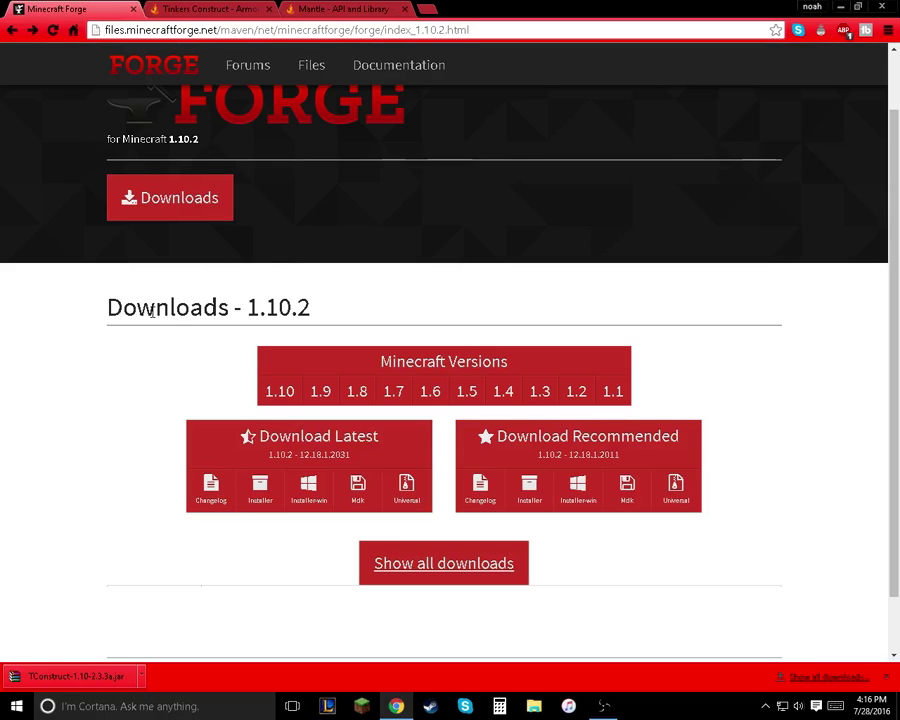
Step: Review the Tinkers Construct and Forge downloads tabs, ending on Mantle's 1.10.2 mod page
click(197, 8)
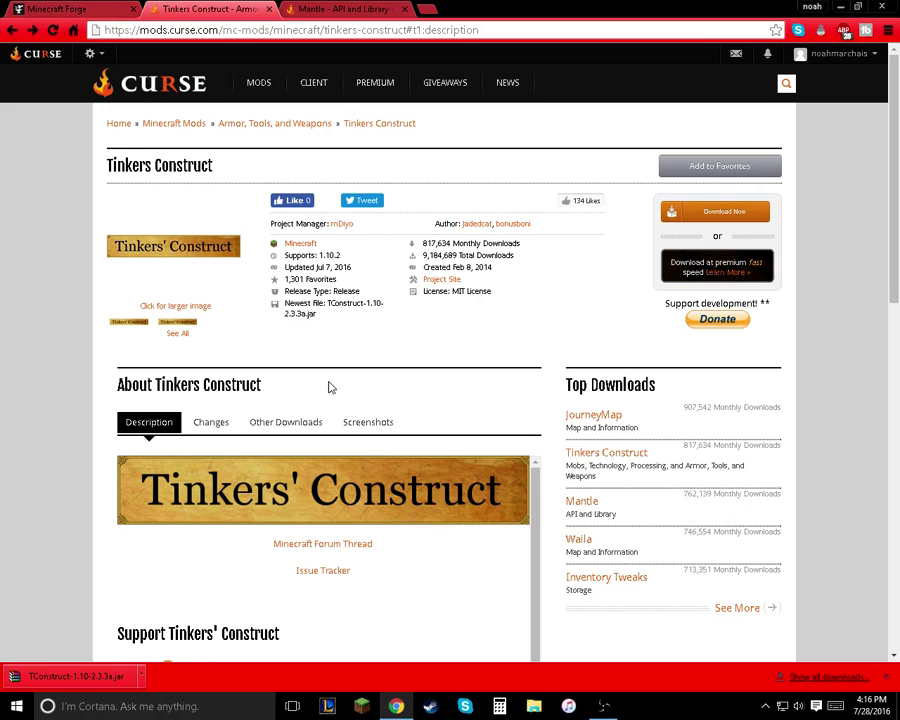
click(86, 8)
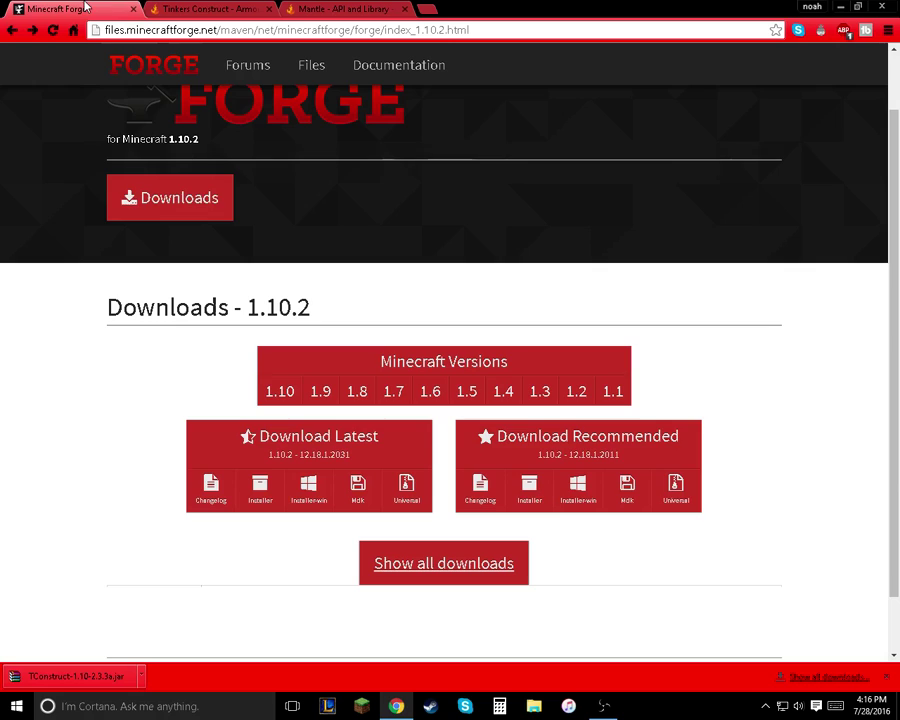
scroll(340, 237, up, 1)
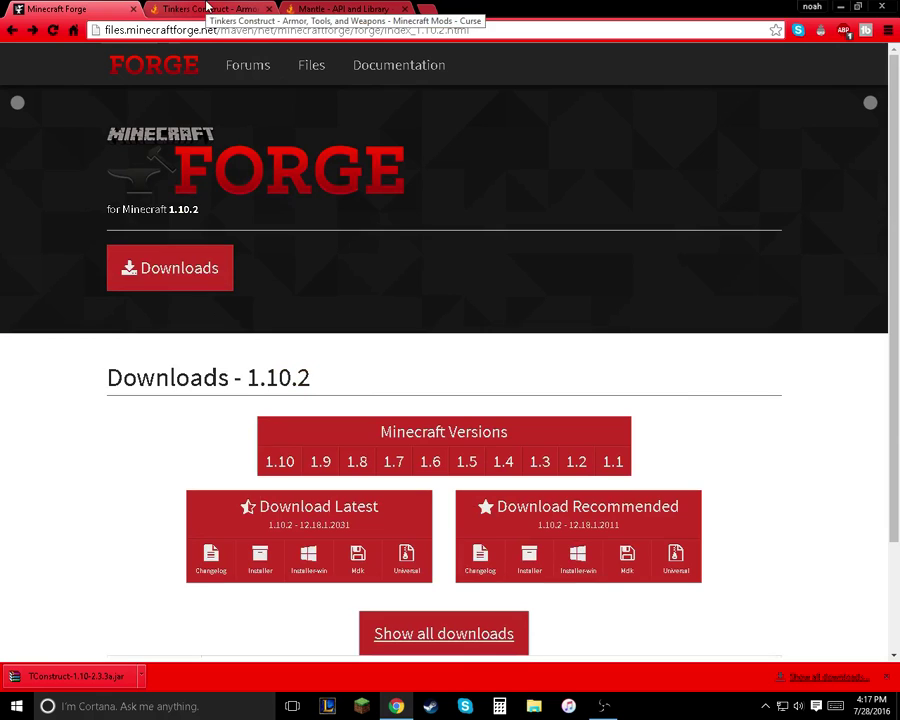
click(207, 8)
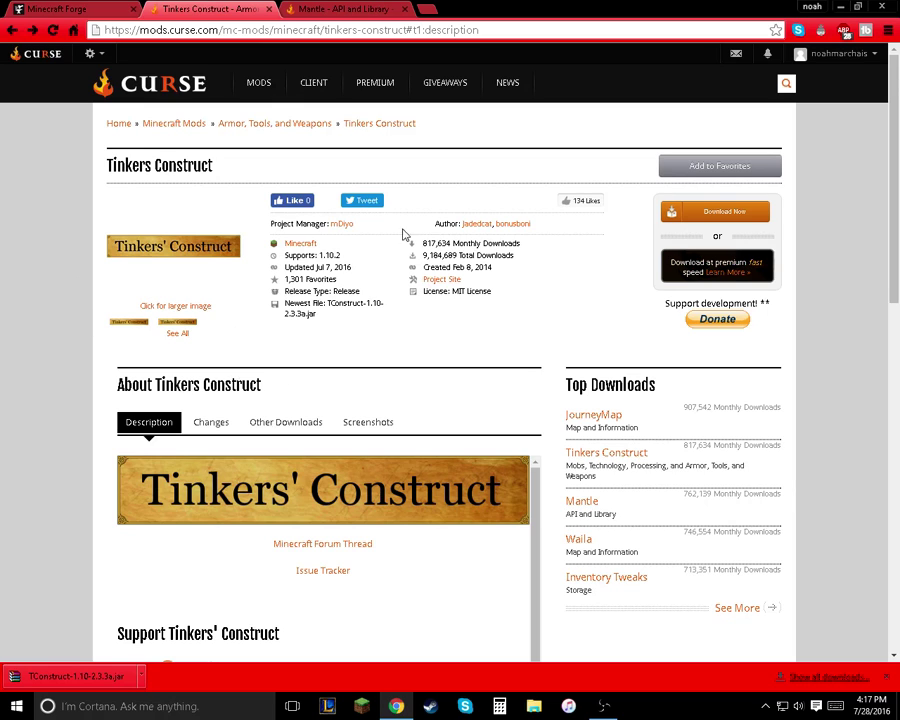
click(340, 8)
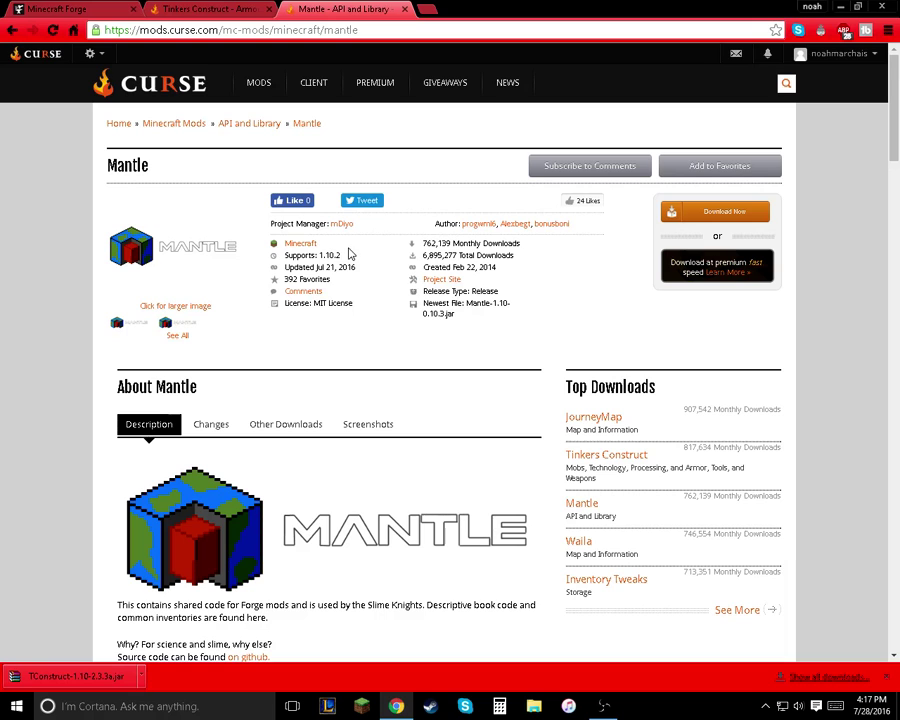
Step: Download and save Mantle-1.10-0.10.3.jar from the Mantle page, then revisit Tinkers Construct
key(ctrl+shift+Tab)
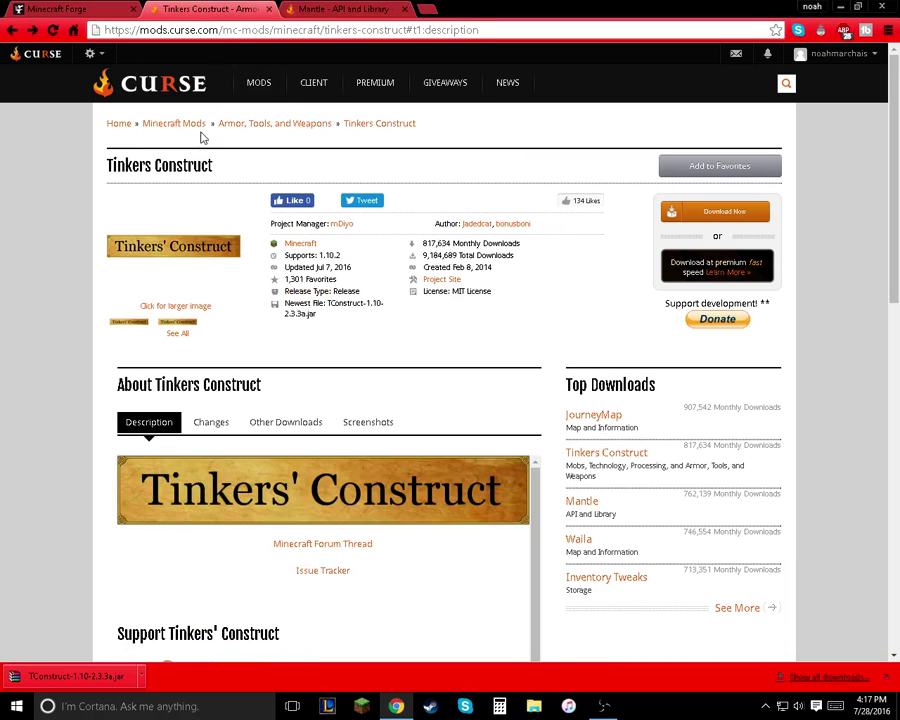
key(ctrl+Tab)
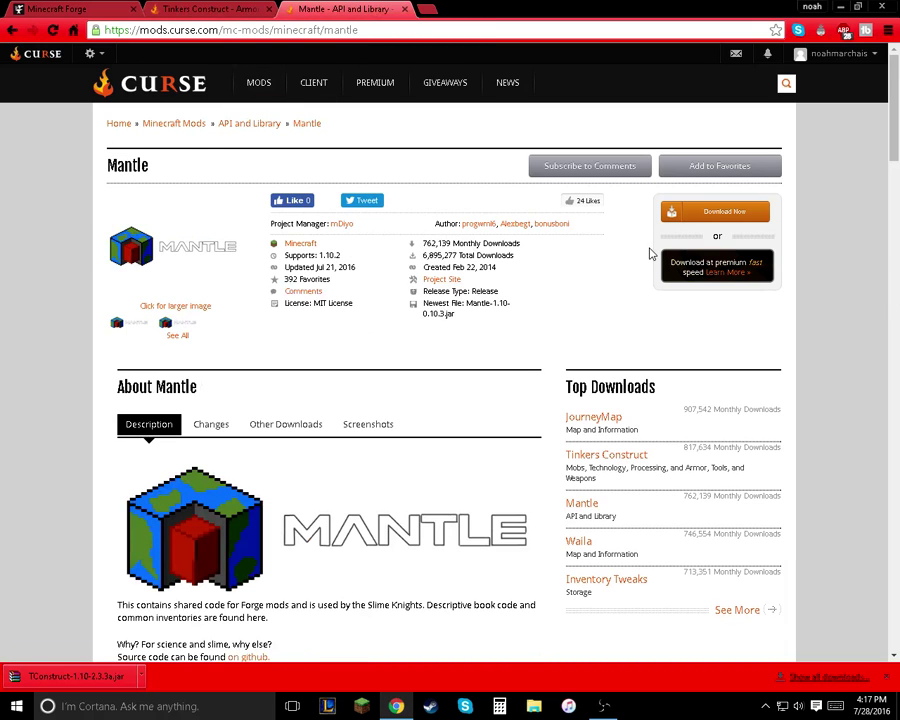
click(716, 218)
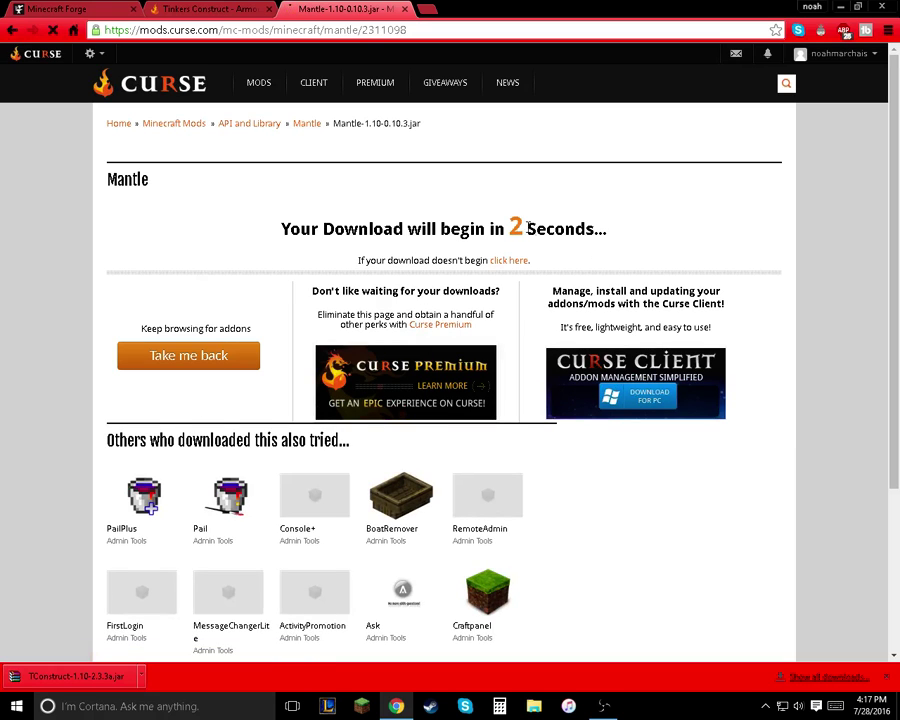
click(522, 259)
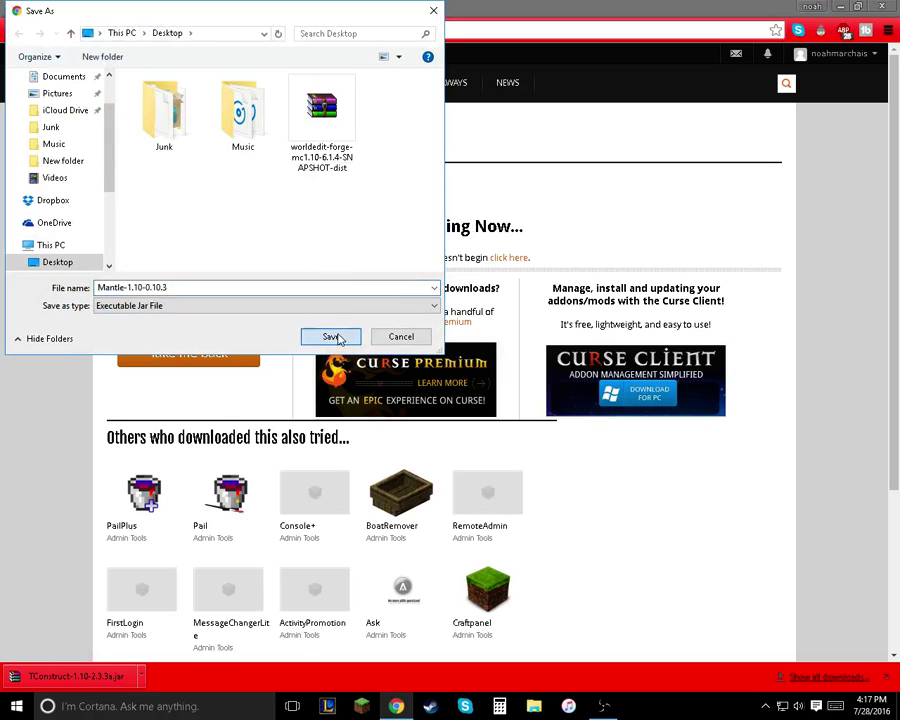
click(331, 337)
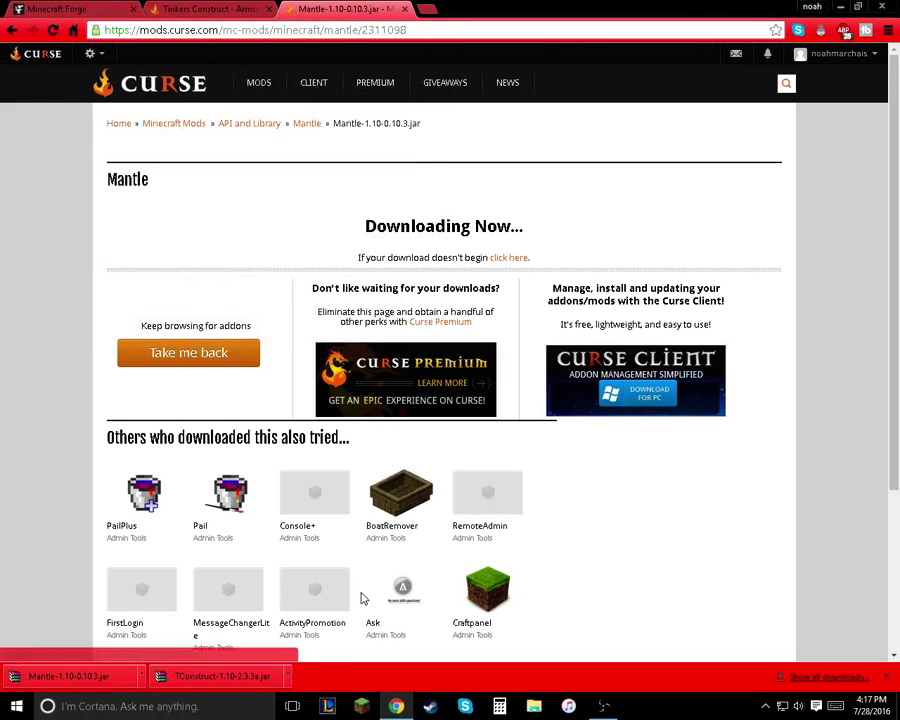
click(200, 8)
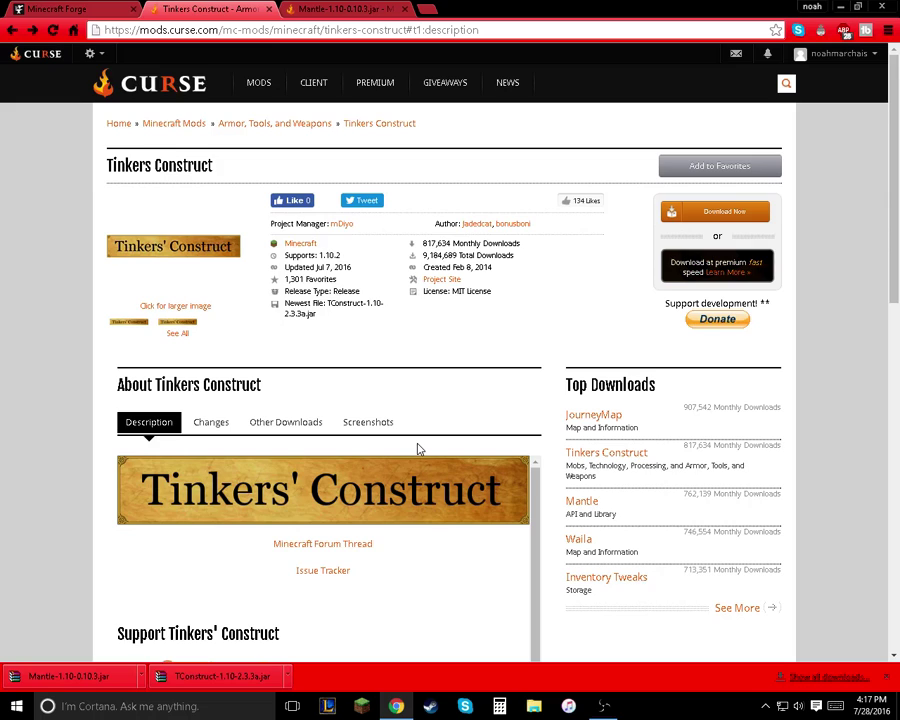
Step: Drop Mantle-1.10-0.10.3.jar into %appdata%\.minecraft\mods beside TConstruct-1.10-2.3.3a, then close Explorer
key(super+r)
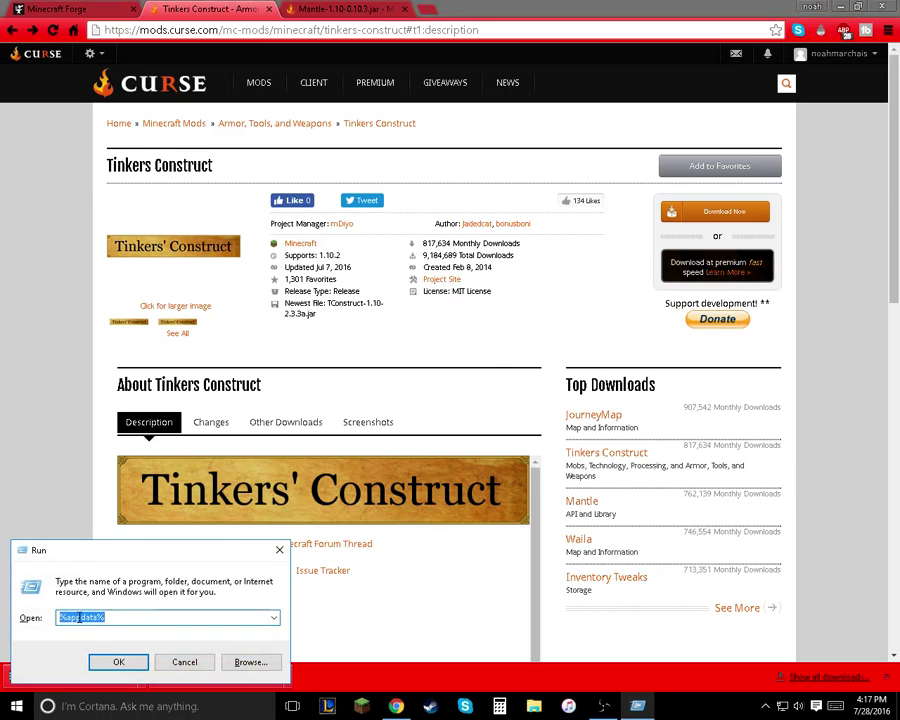
click(127, 663)
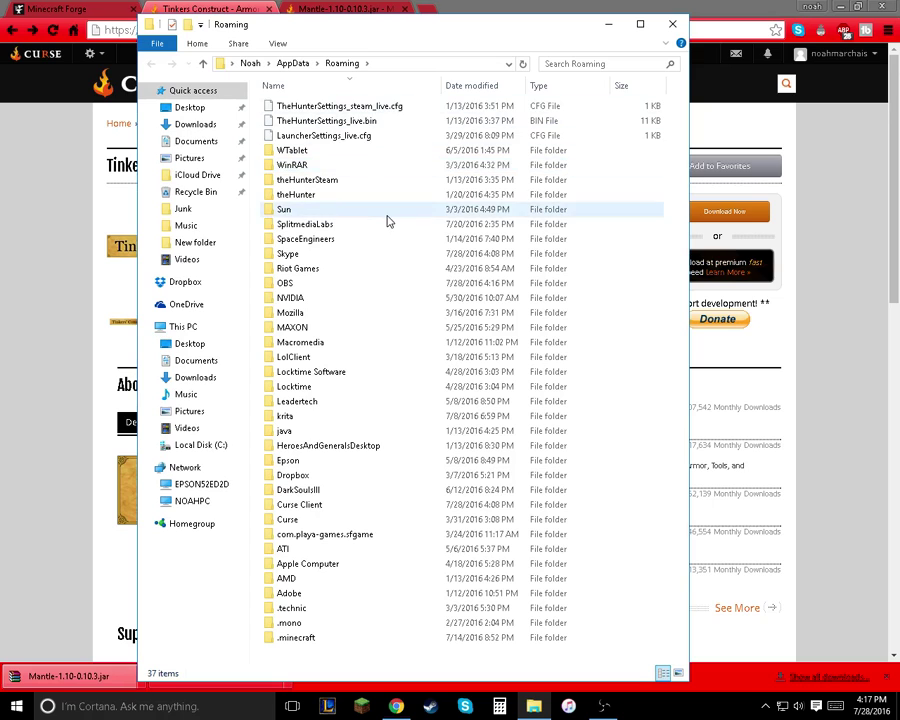
double_click(295, 640)
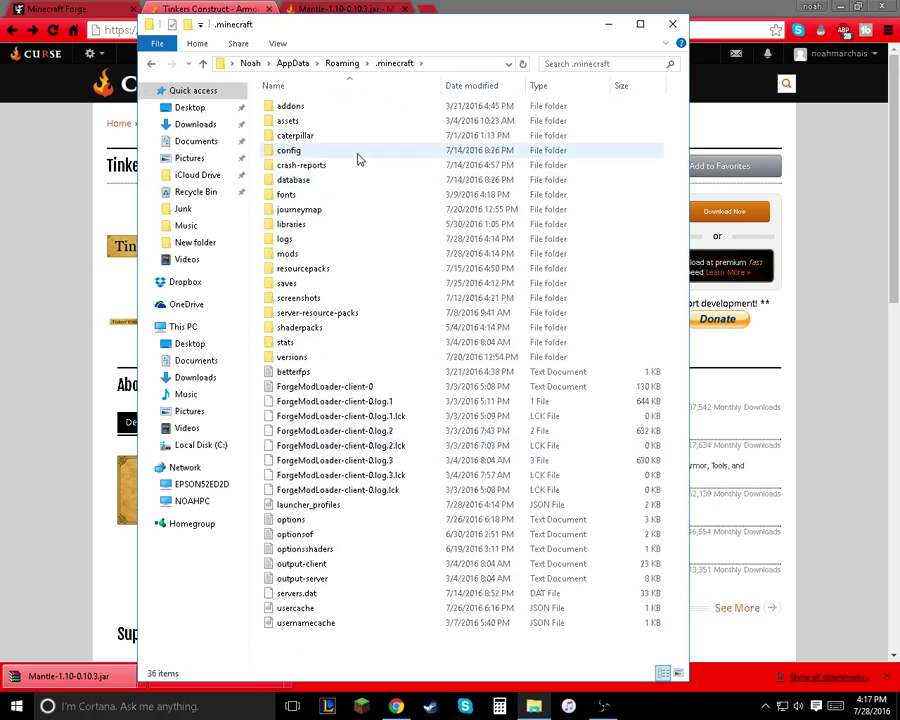
double_click(300, 255)
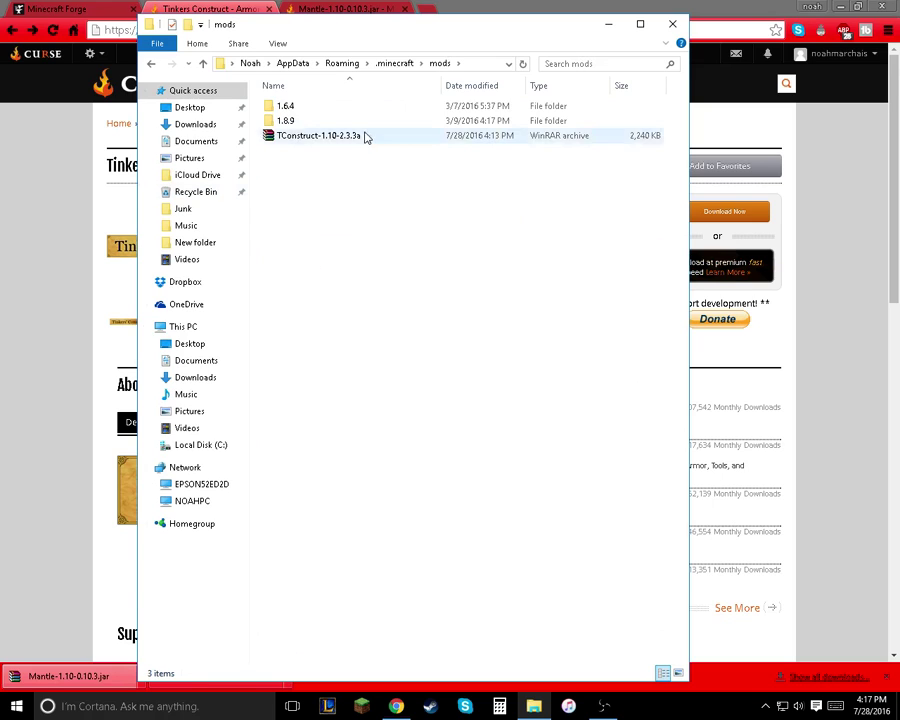
drag(412, 38, 508, 38)
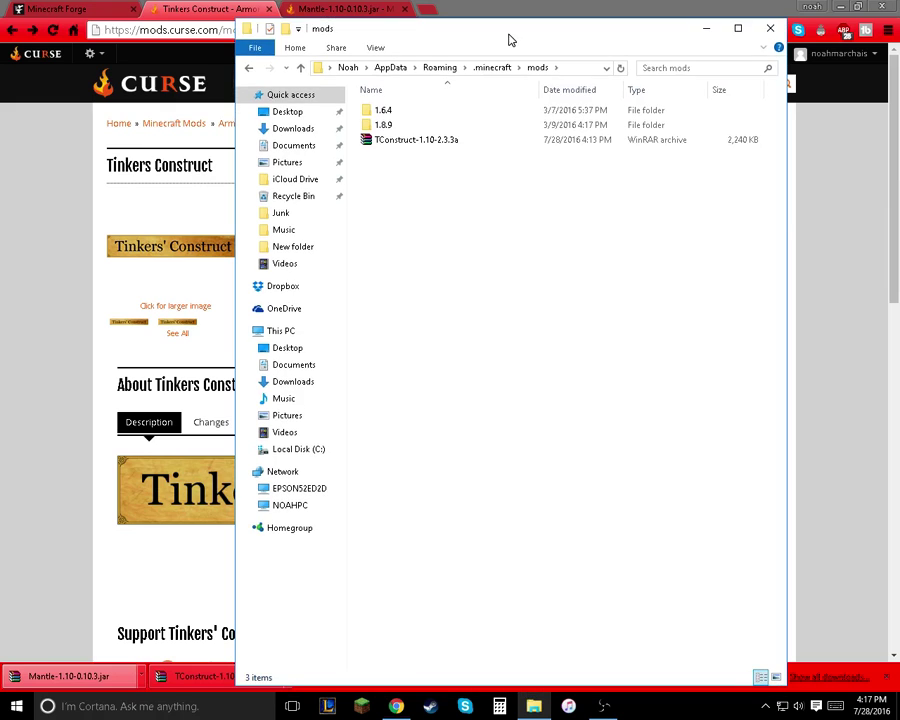
drag(58, 688, 485, 275)
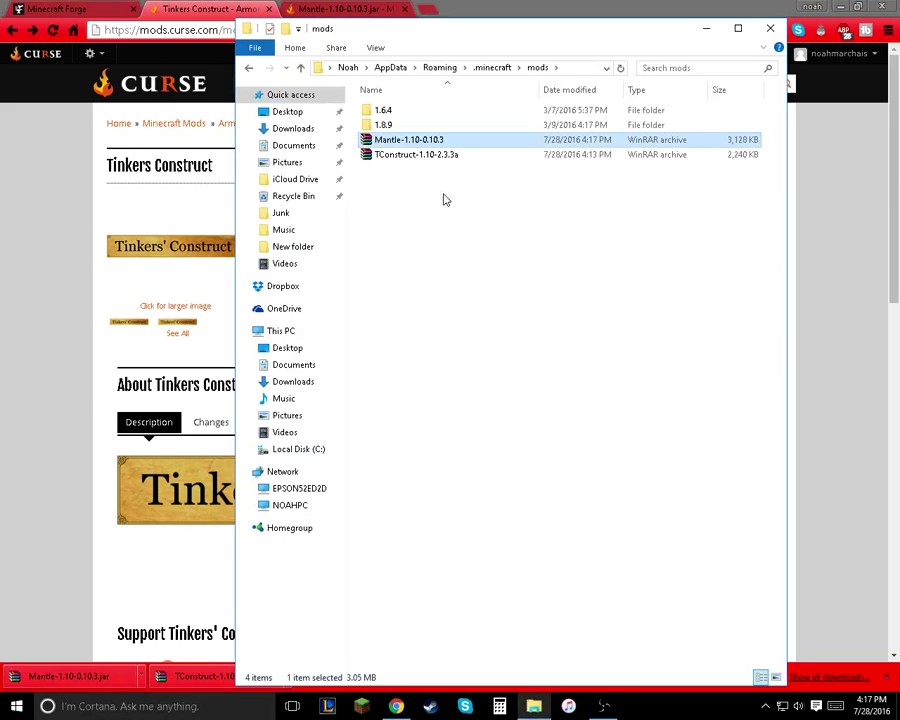
click(706, 28)
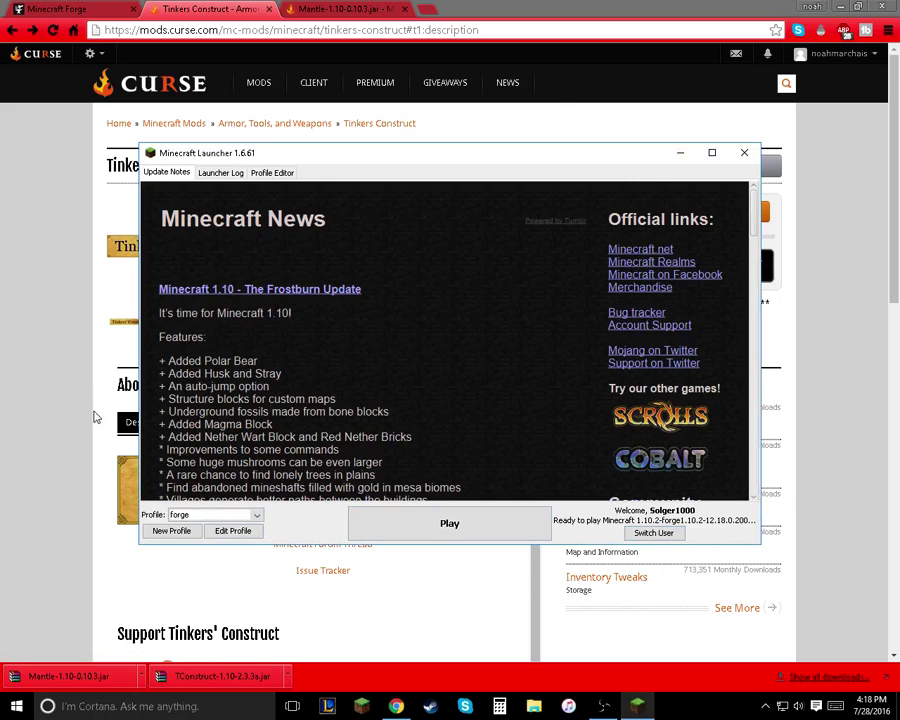
Step: Browse Tinkers Construct's Other Downloads file list, then return to the launcher's forge profile
click(101, 313)
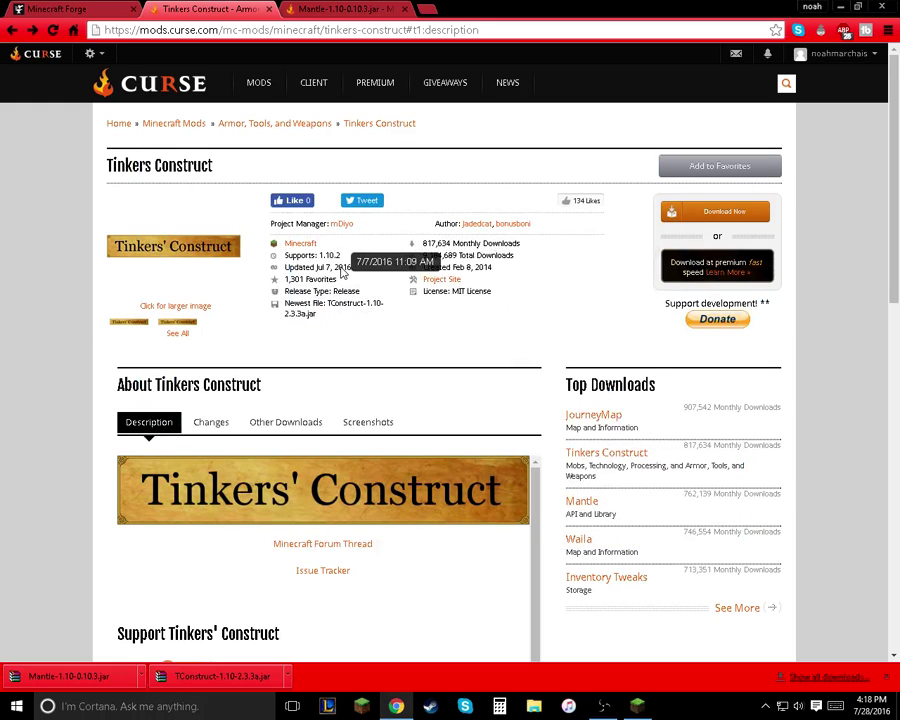
click(637, 704)
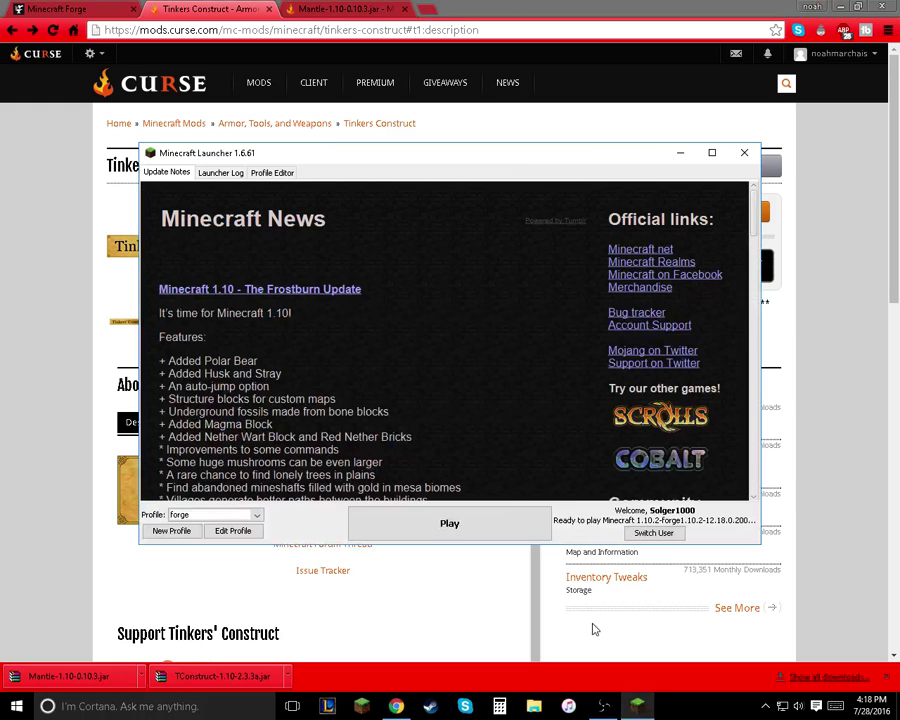
click(95, 460)
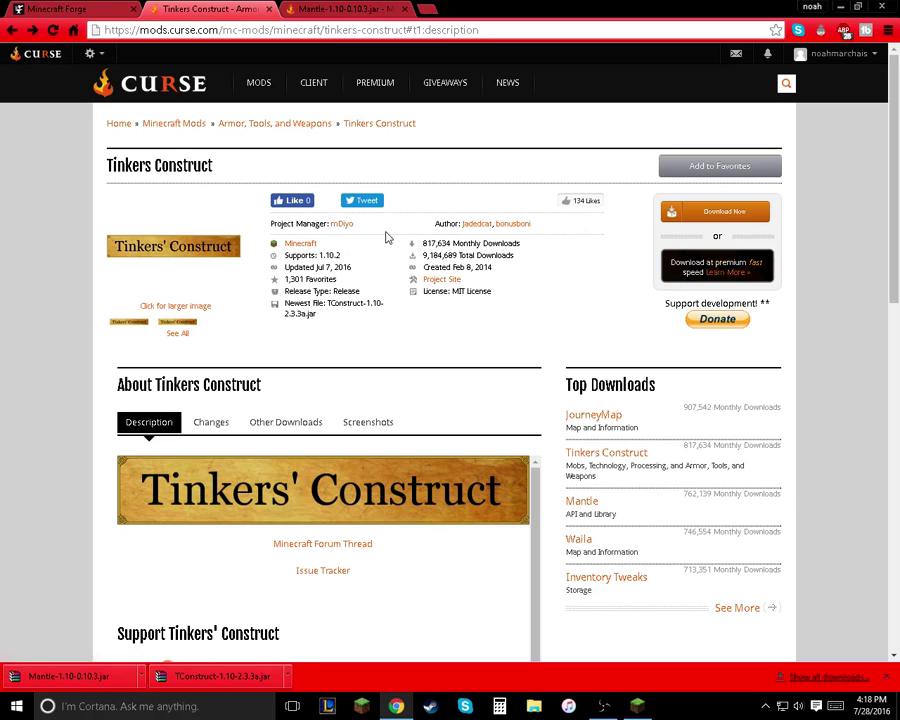
click(278, 425)
scroll(230, 452, down, 1)
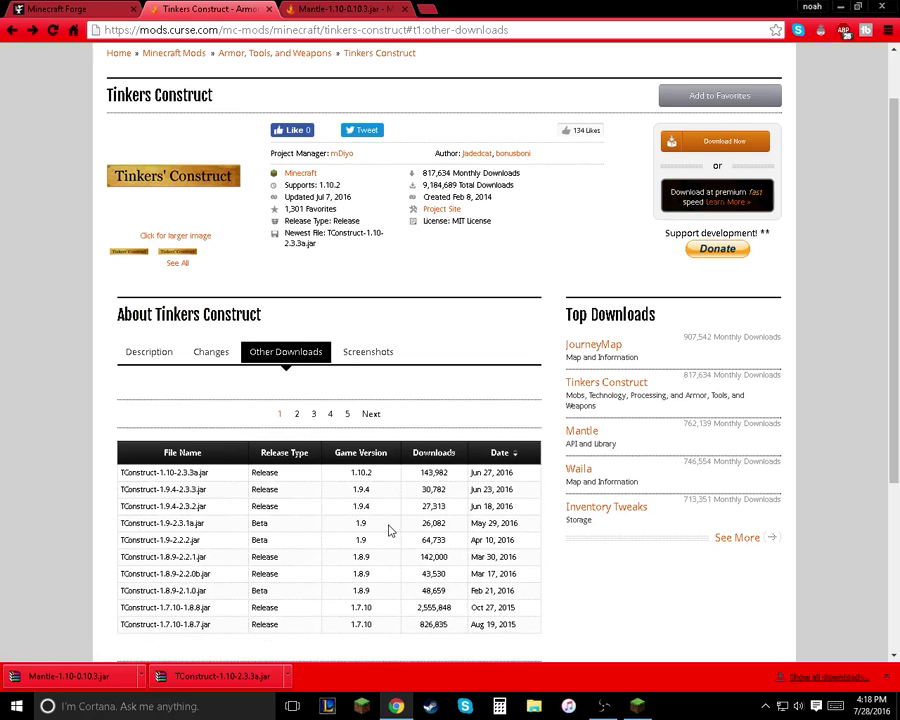
scroll(362, 606, up, 1)
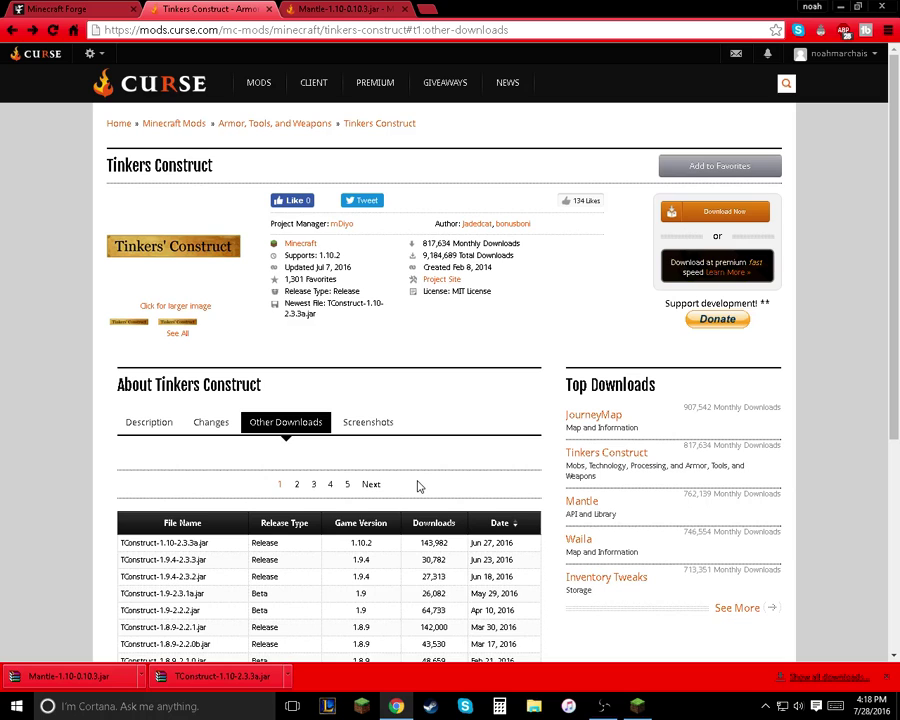
click(648, 708)
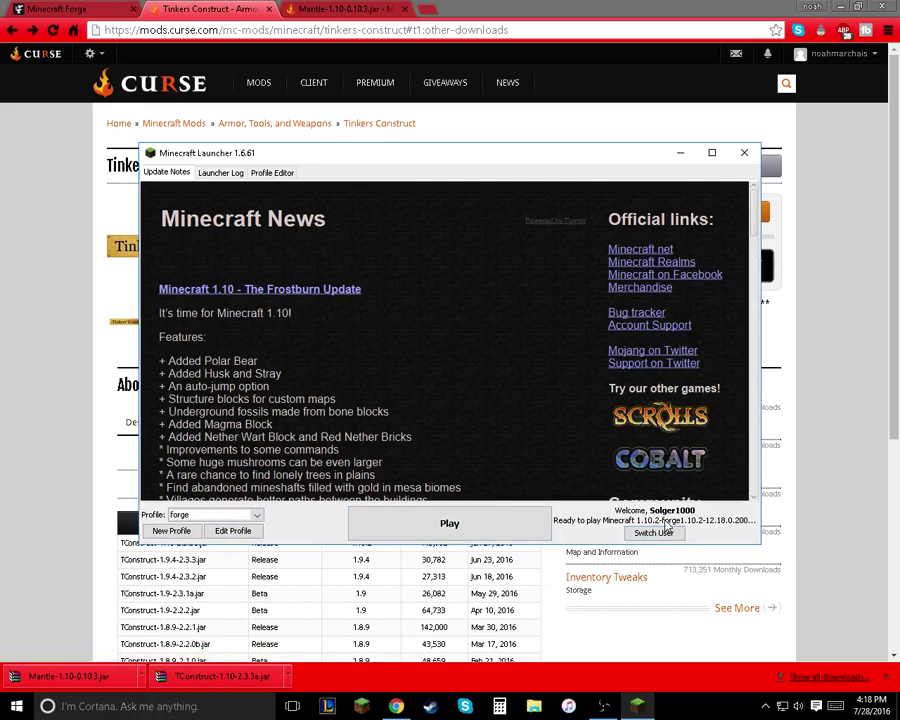
Step: Keep the forge profile on release 1.10.2-forge1.10.2-12.18.0.2005-1.10.0, save it, and play
click(233, 530)
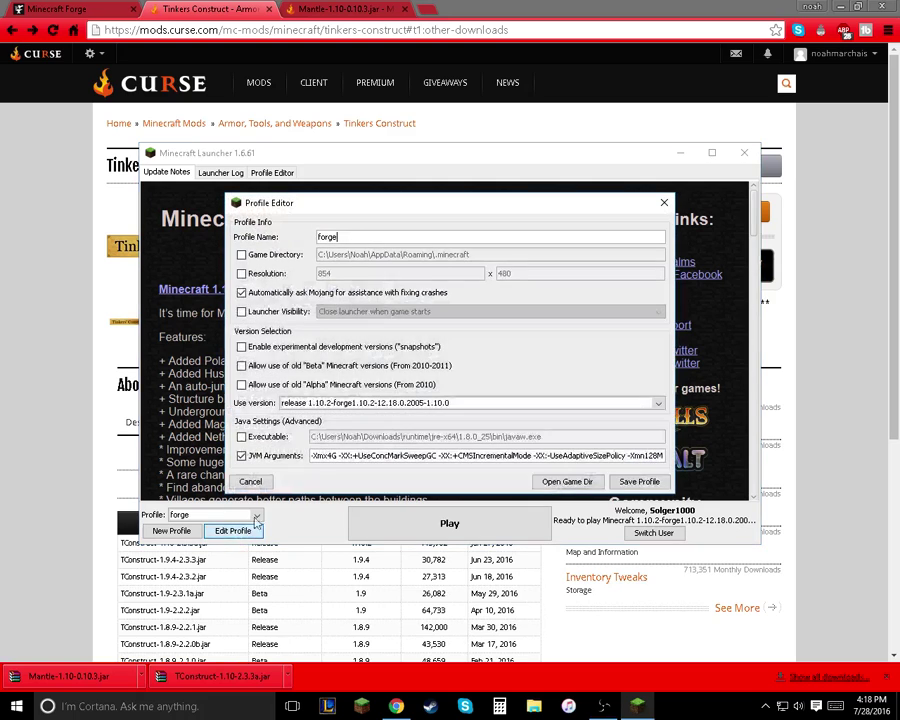
click(340, 403)
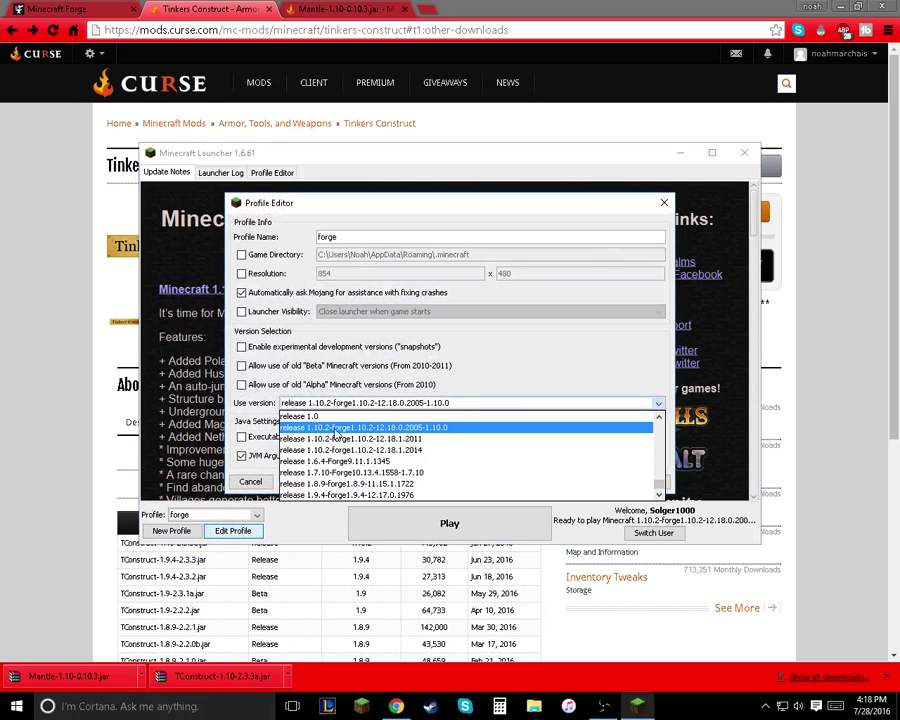
click(336, 428)
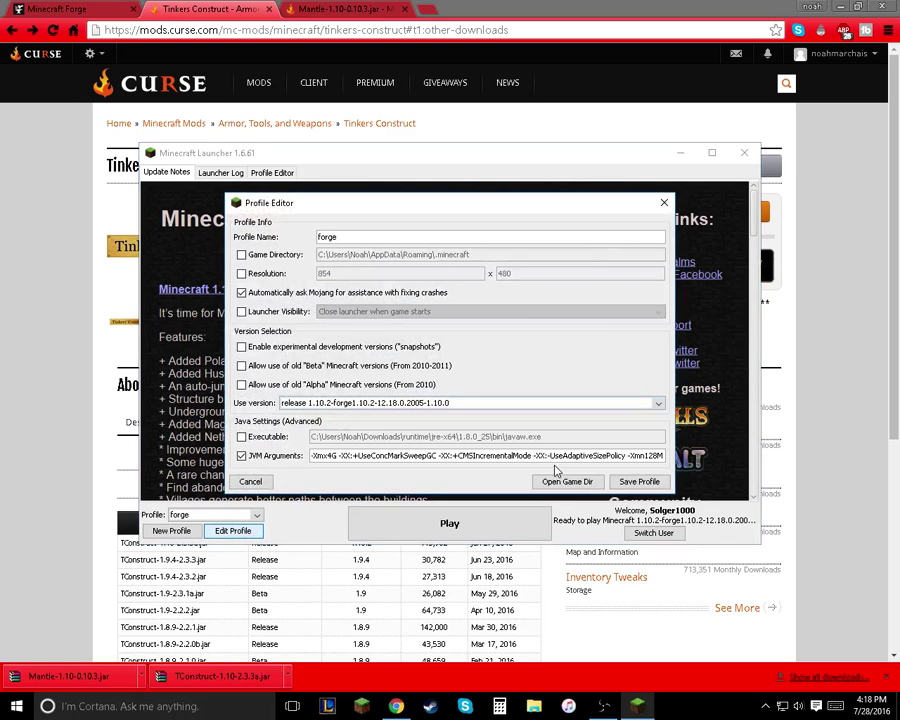
click(622, 480)
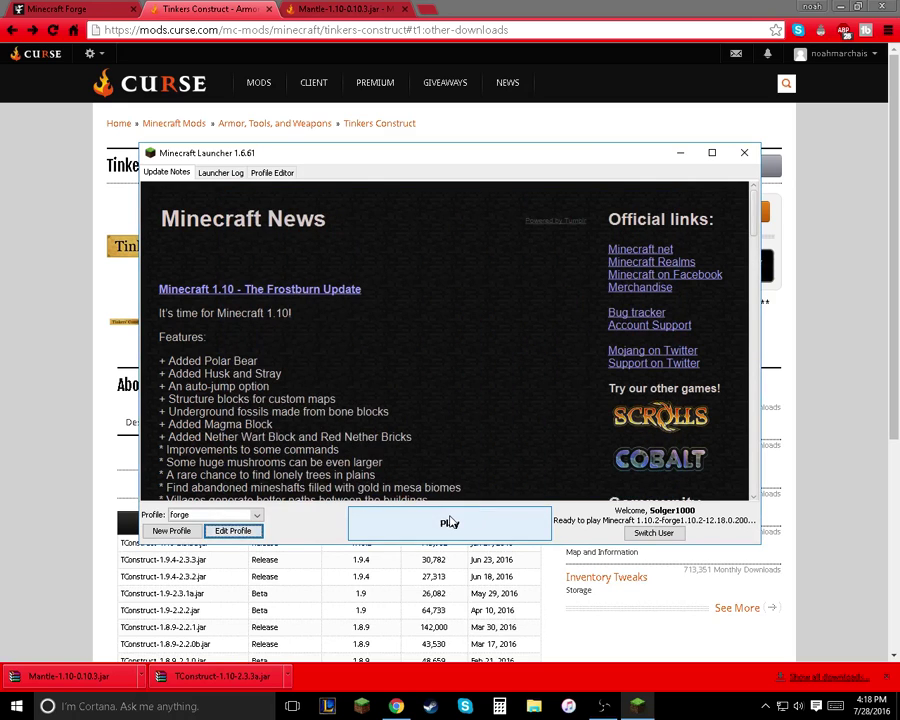
click(450, 522)
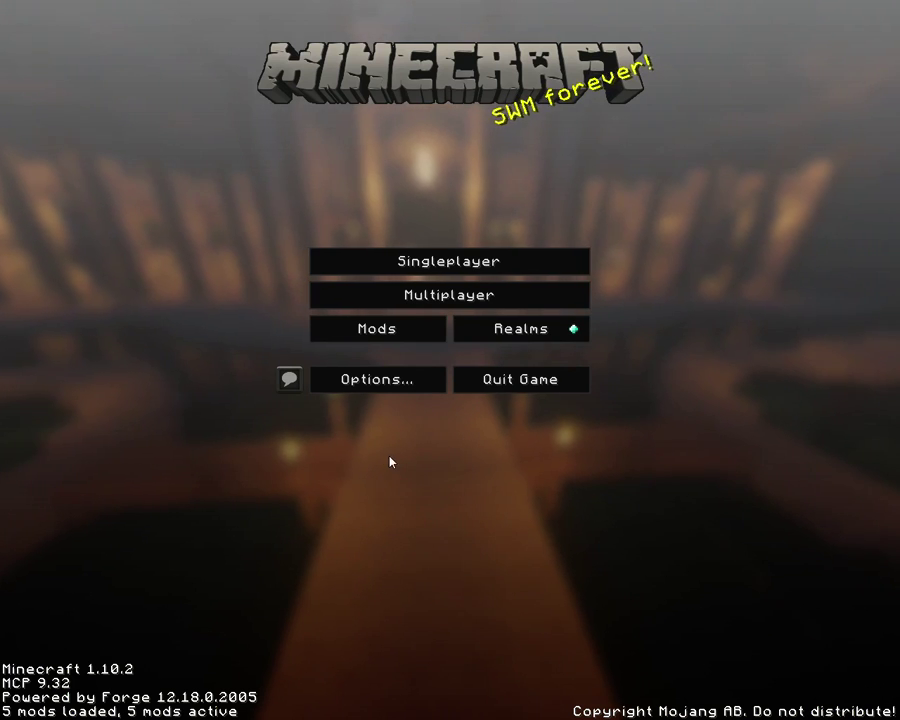
Step: Once the title menu shows 5 mods active, go to Singleplayer
click(482, 262)
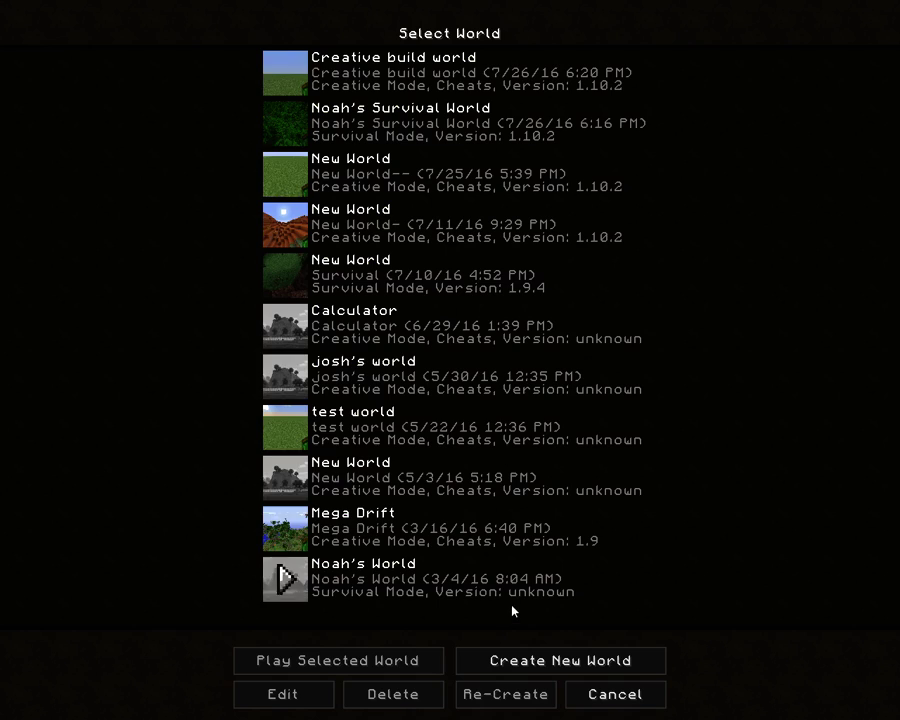
Step: Create a Creative-mode world named New World and load into it
click(509, 660)
click(464, 180)
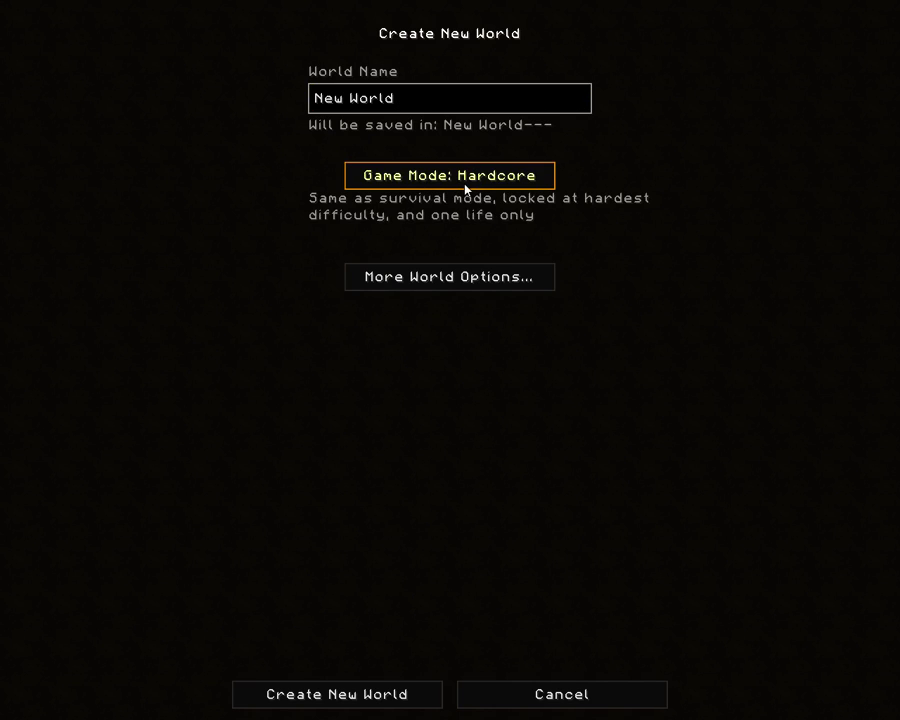
click(462, 182)
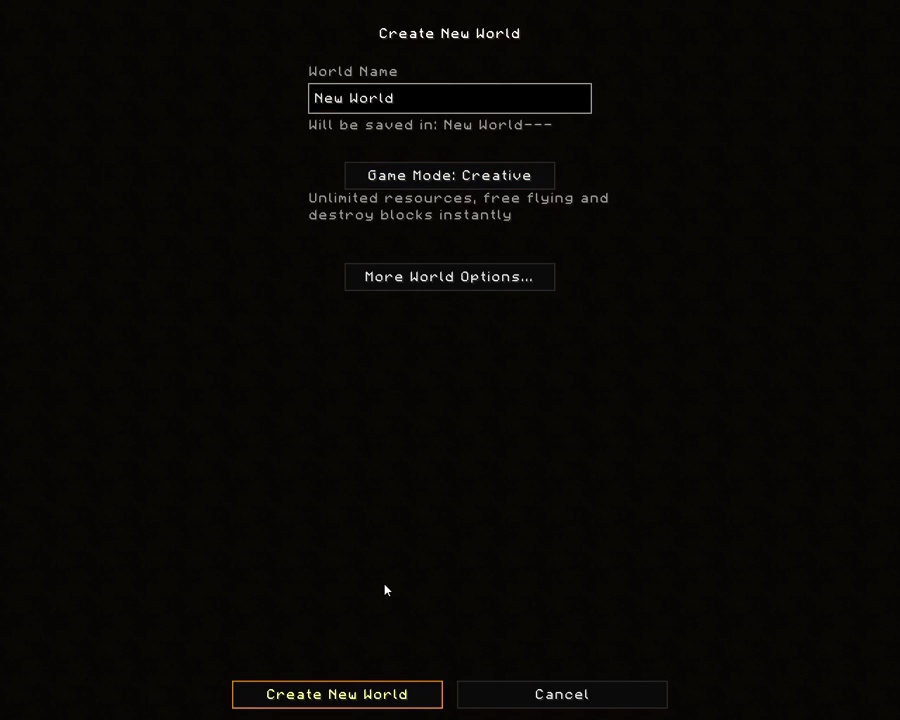
key(Return)
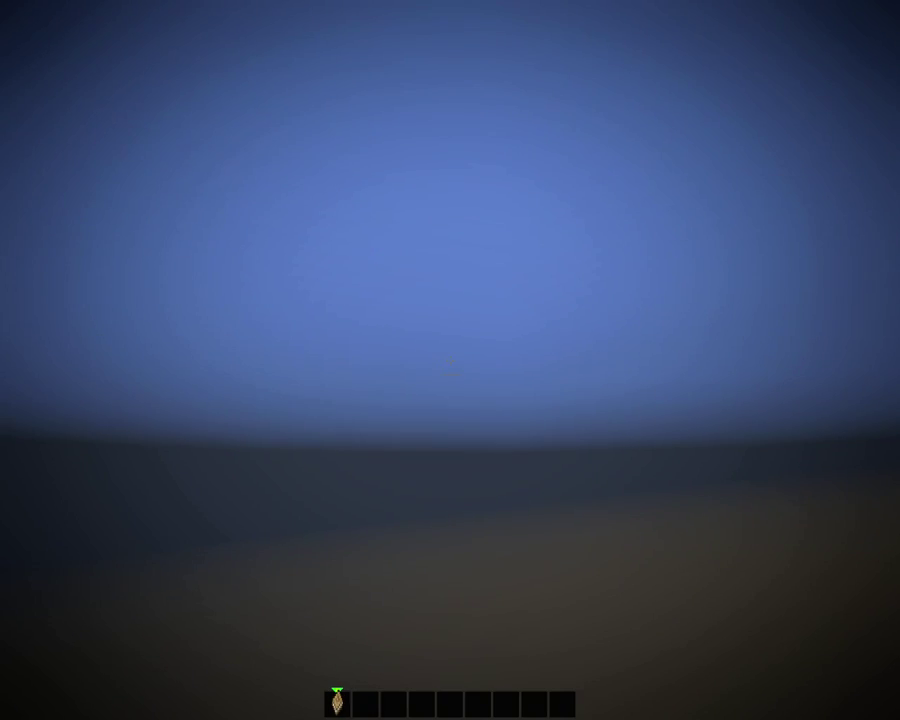
key(w)
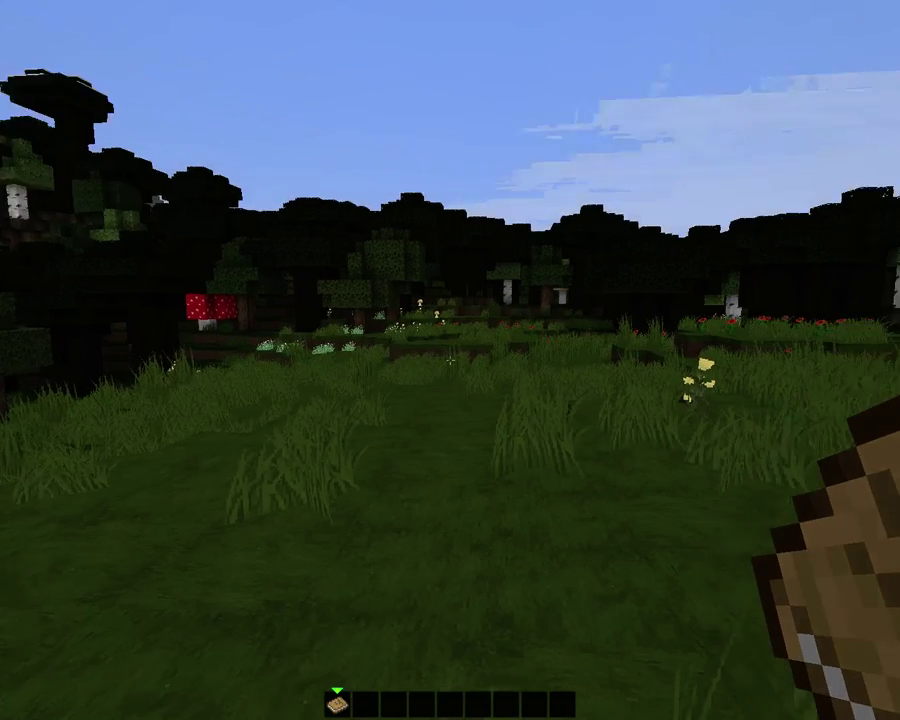
right_click(450, 360)
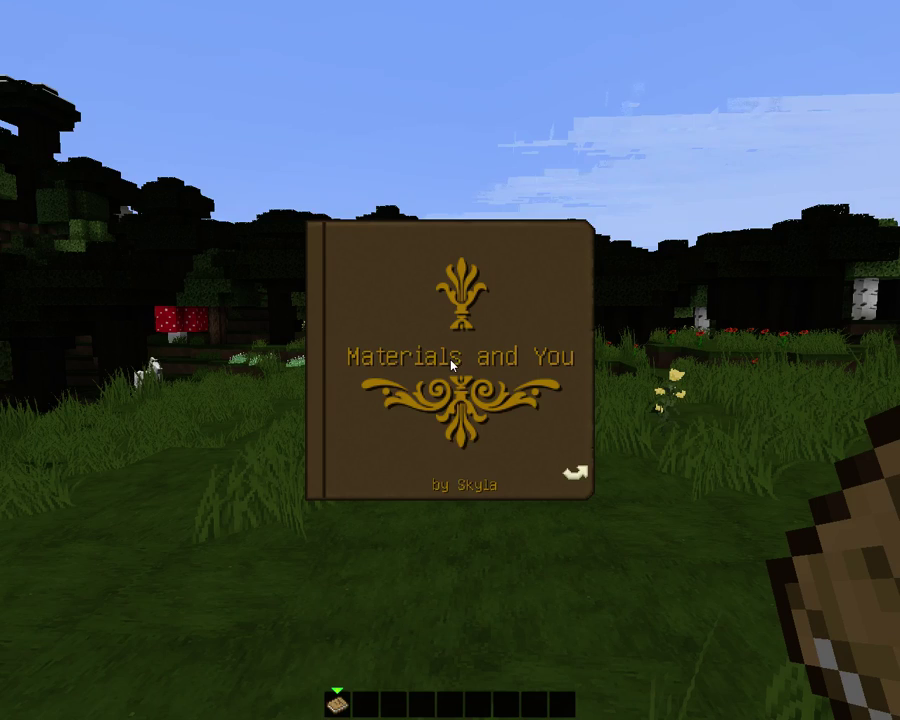
click(572, 480)
click(698, 478)
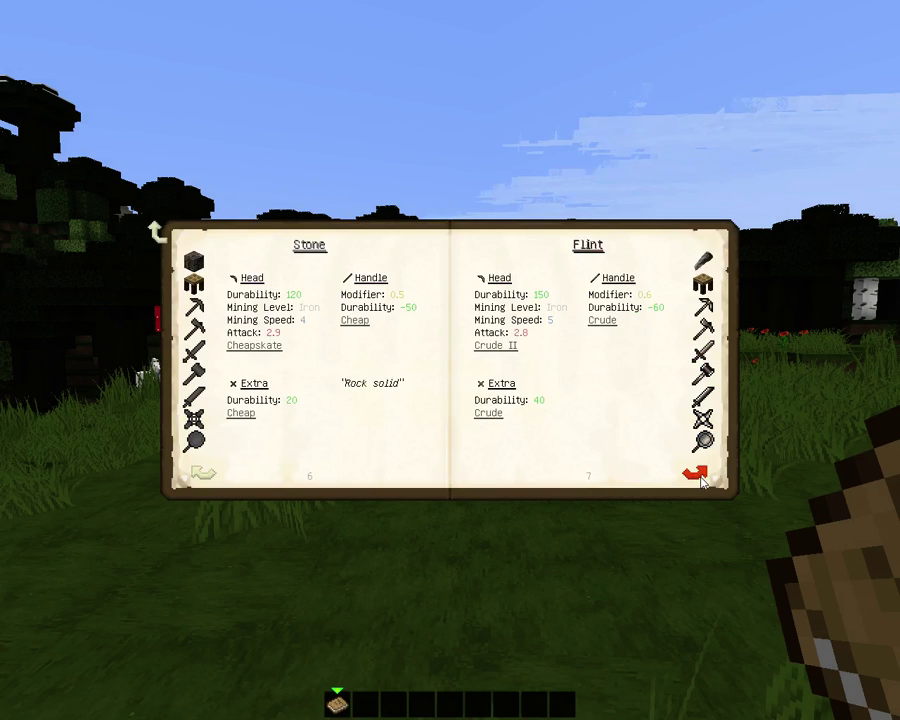
key(Escape)
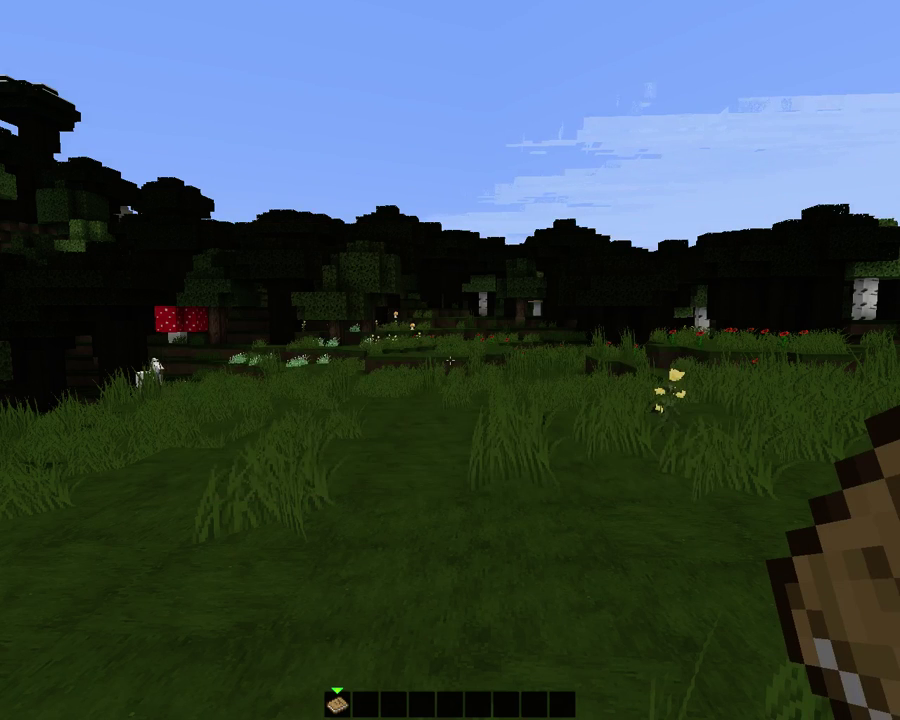
key(e)
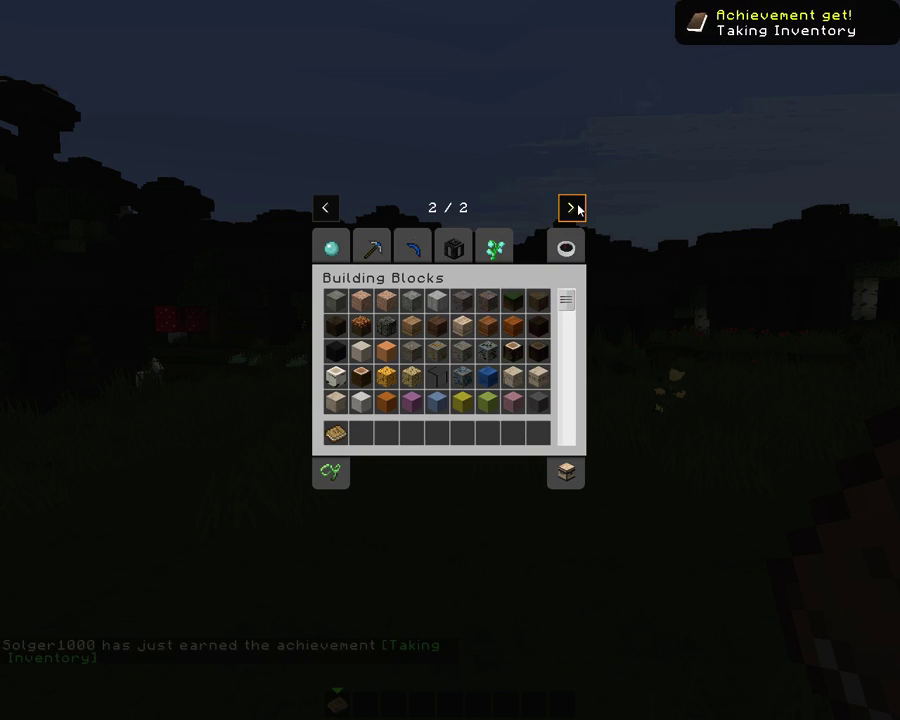
click(371, 248)
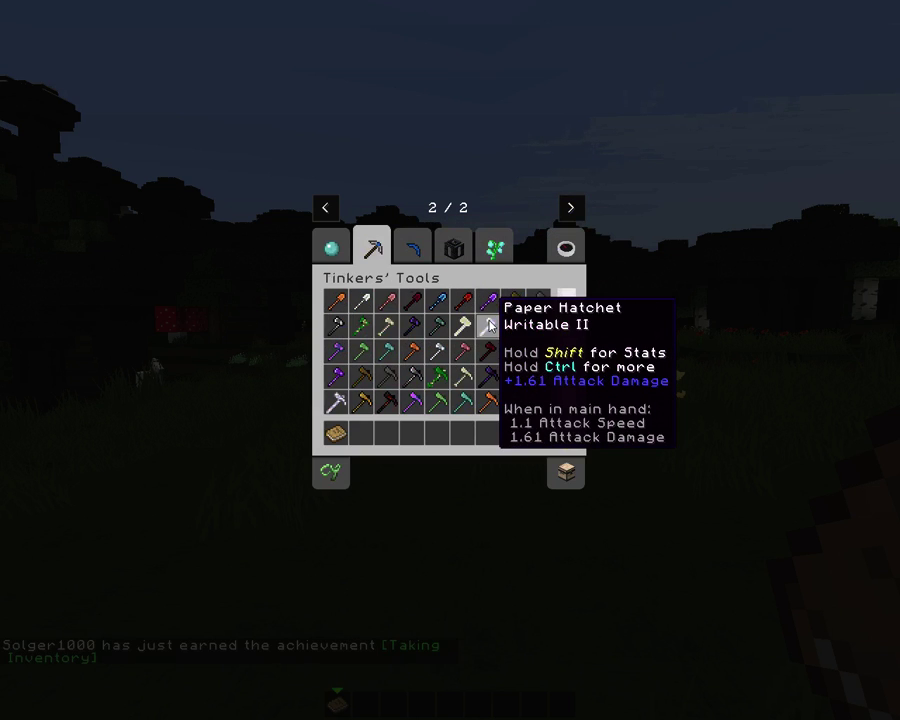
scroll(489, 325, down, 8)
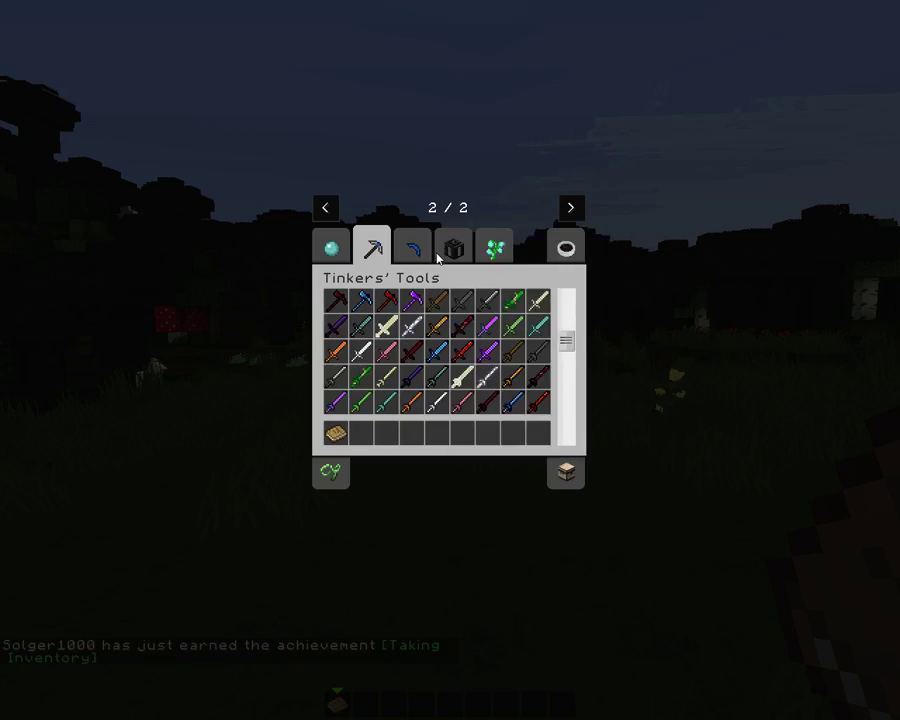
key(e)
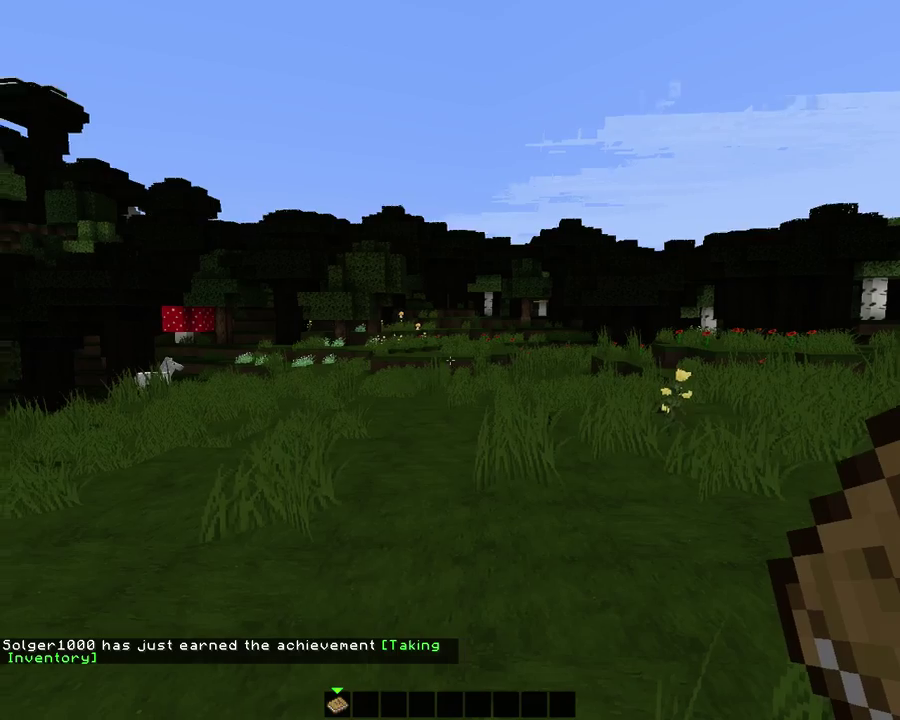